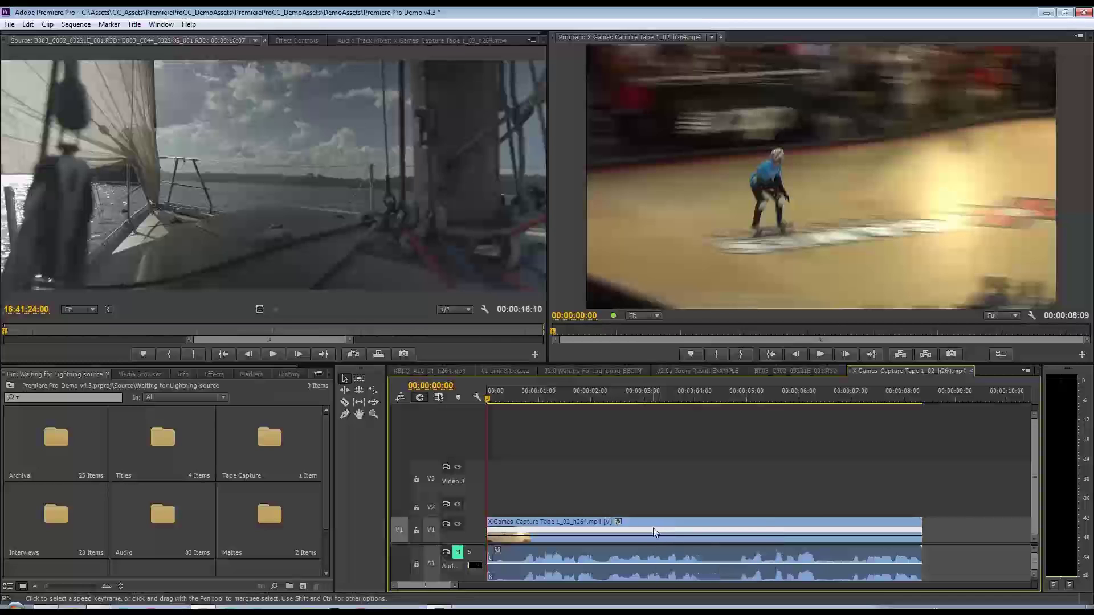
right_click(654, 530)
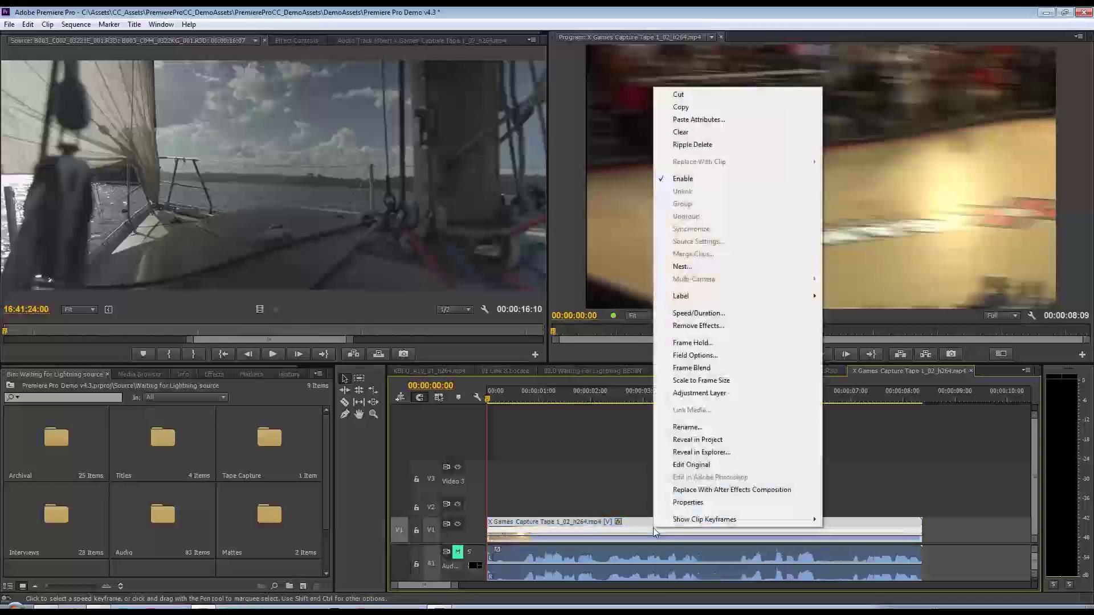
click(706, 317)
drag(564, 244, 680, 325)
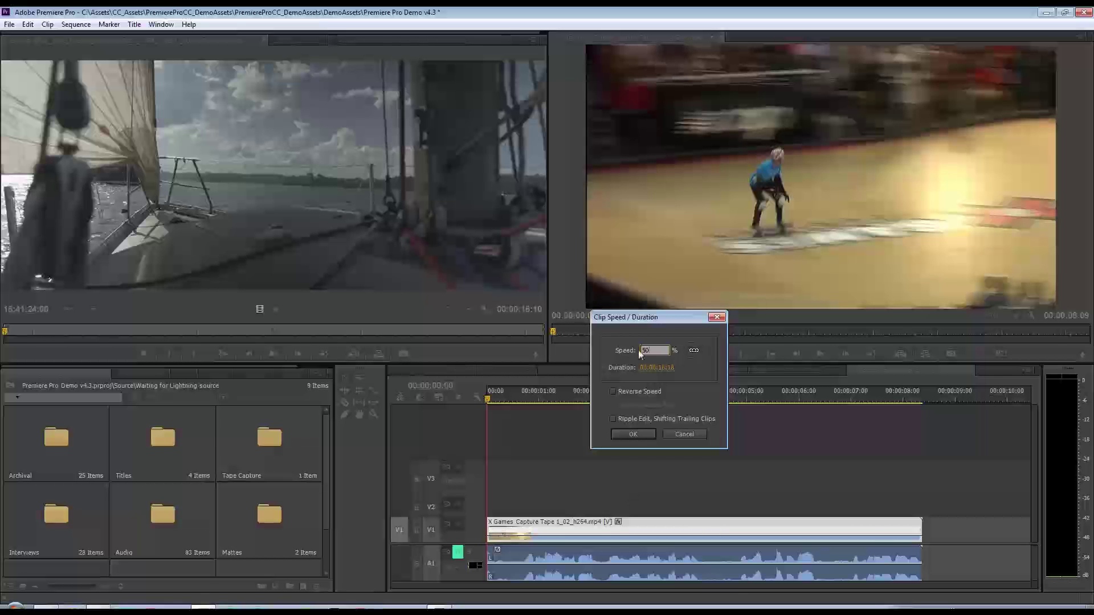
click(679, 434)
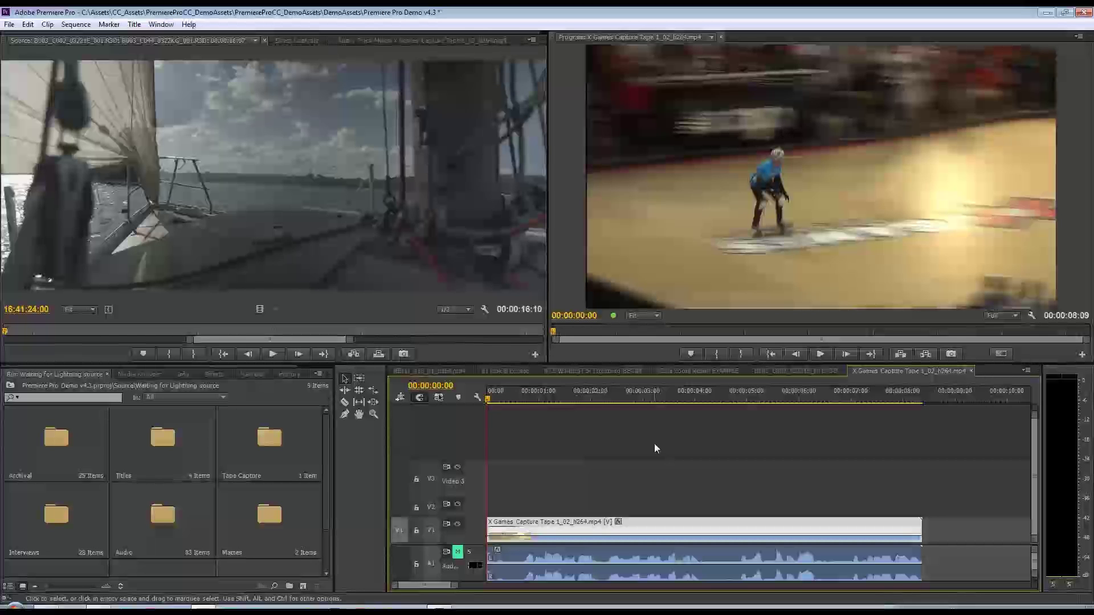
Step: Play the X Games clip from the beginning and scrub back to 00:00:03:15, where the skater falls
key(space)
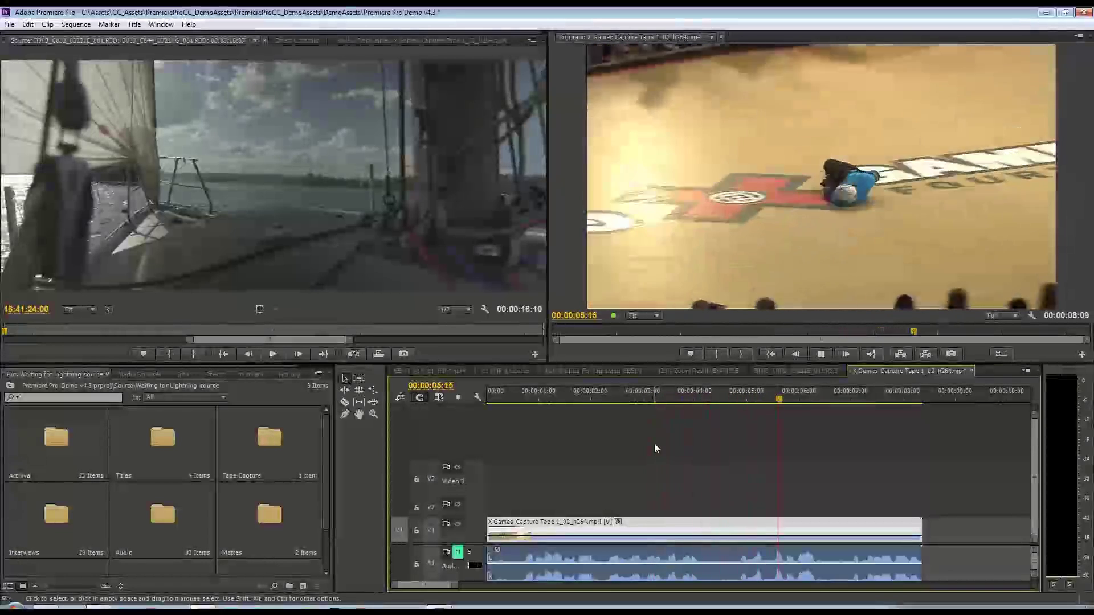
key(space)
drag(895, 402, 678, 466)
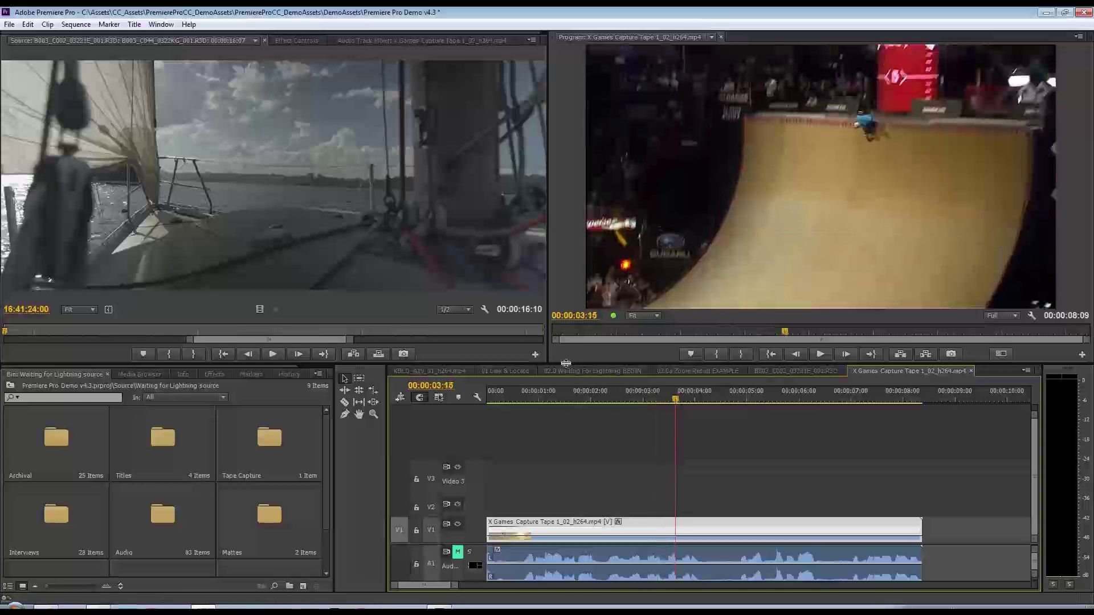
Step: Expand the Video 1 track, show the clip's Effect Controls, and widen the program view
mouse_move(566, 363)
mouse_down()
mouse_move(566, 321)
mouse_move(566, 343)
mouse_up()
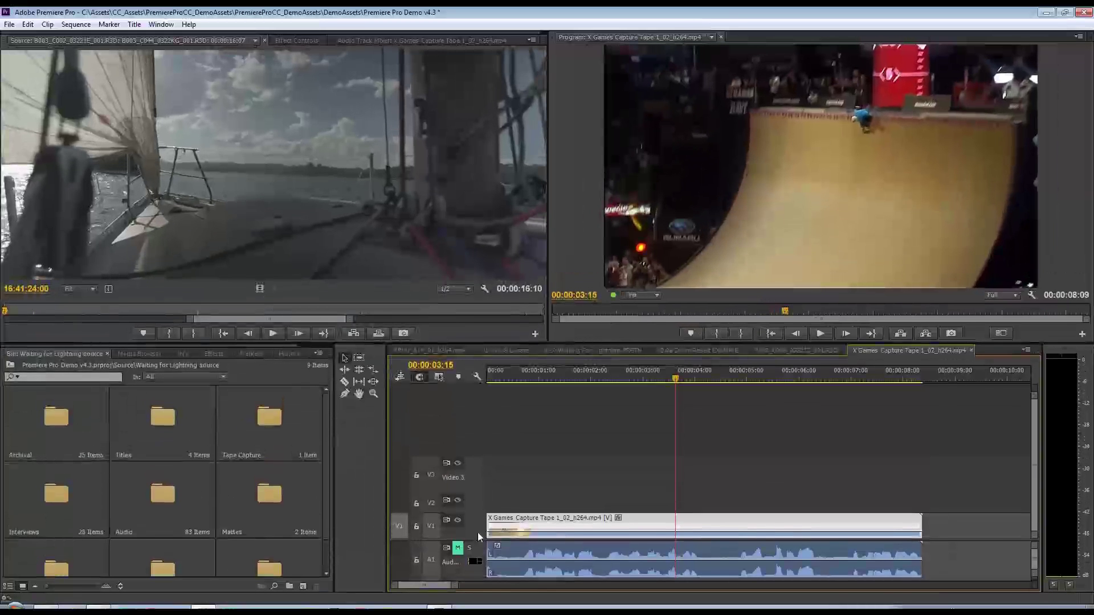
scroll(626, 472, down, 2)
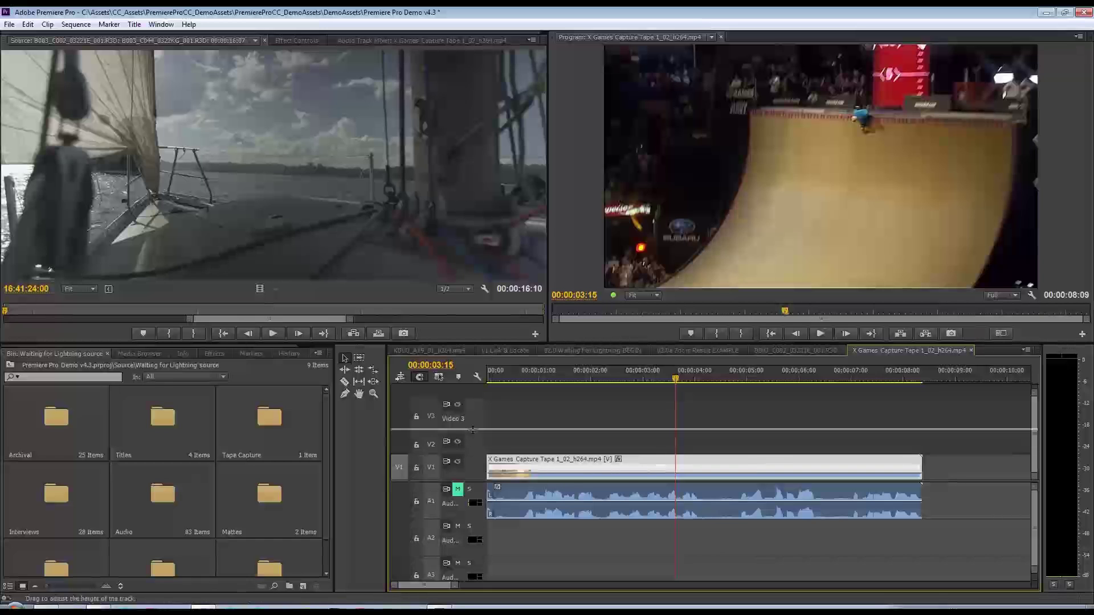
double_click(479, 467)
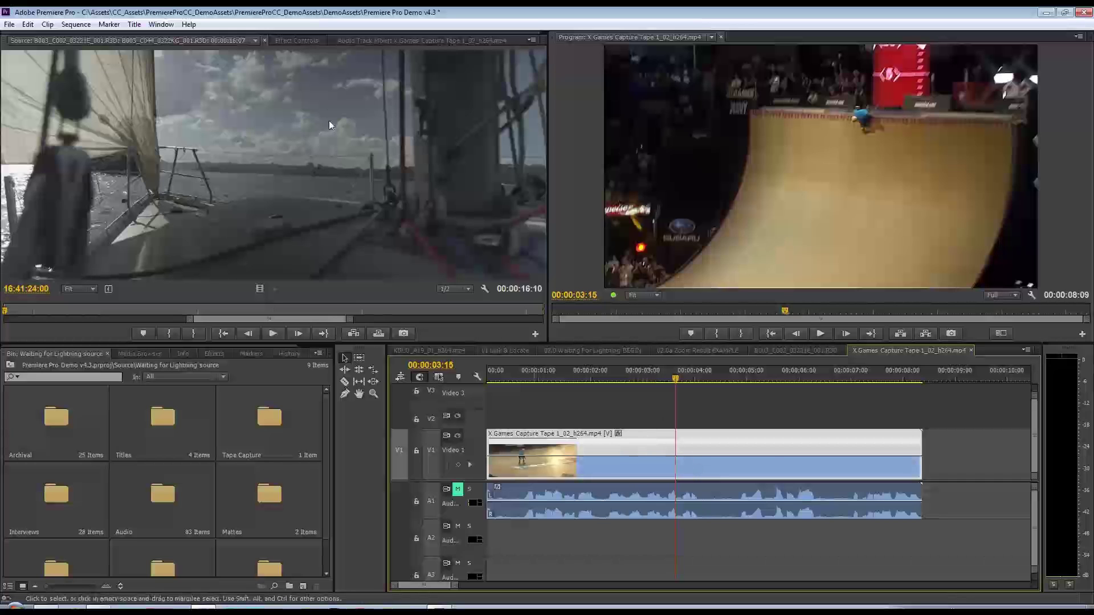
click(296, 42)
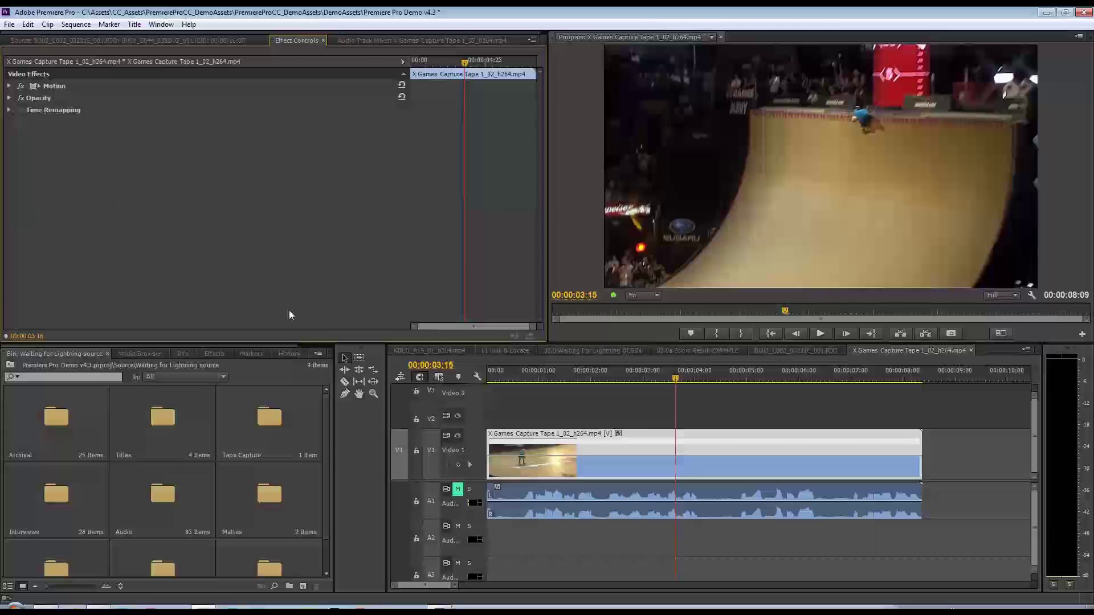
drag(548, 279, 454, 279)
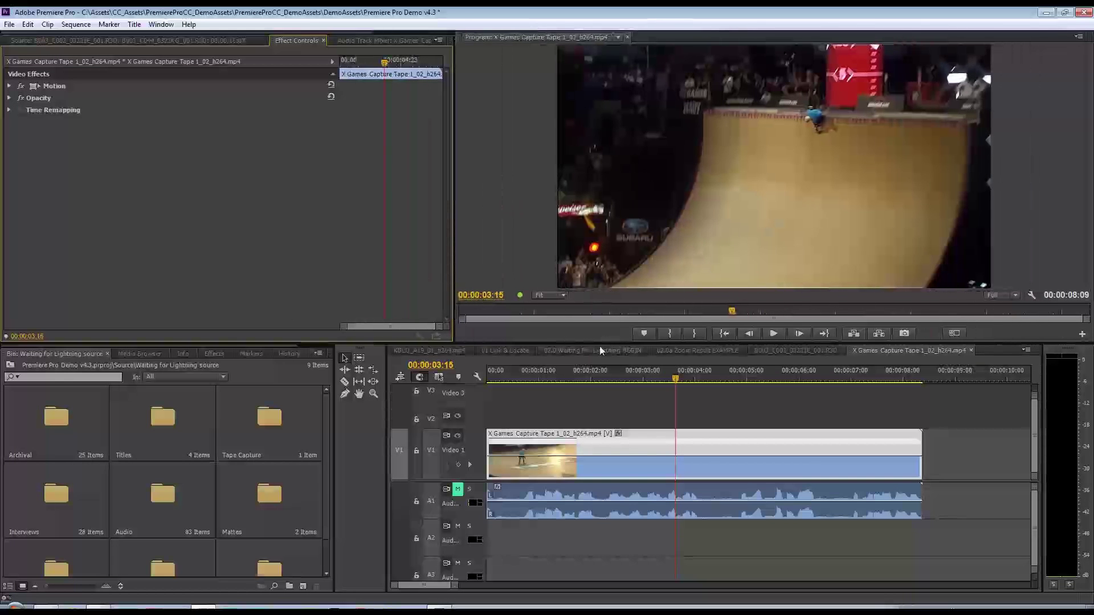
drag(600, 341, 601, 361)
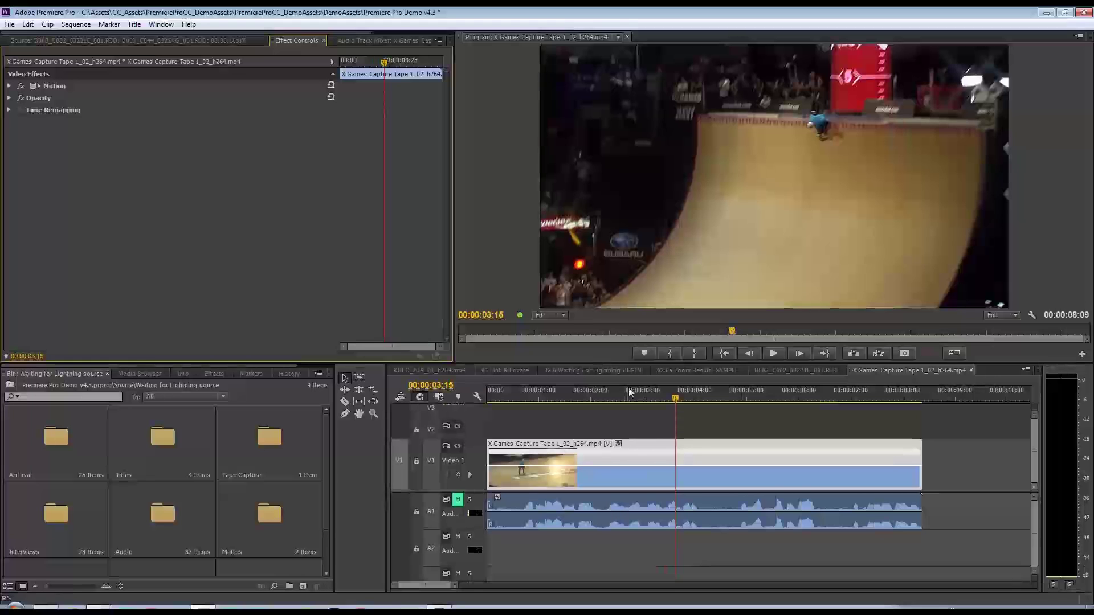
Step: Set the X Games clip's keyframe line to show Time Remapping Speed and select the clip
click(618, 445)
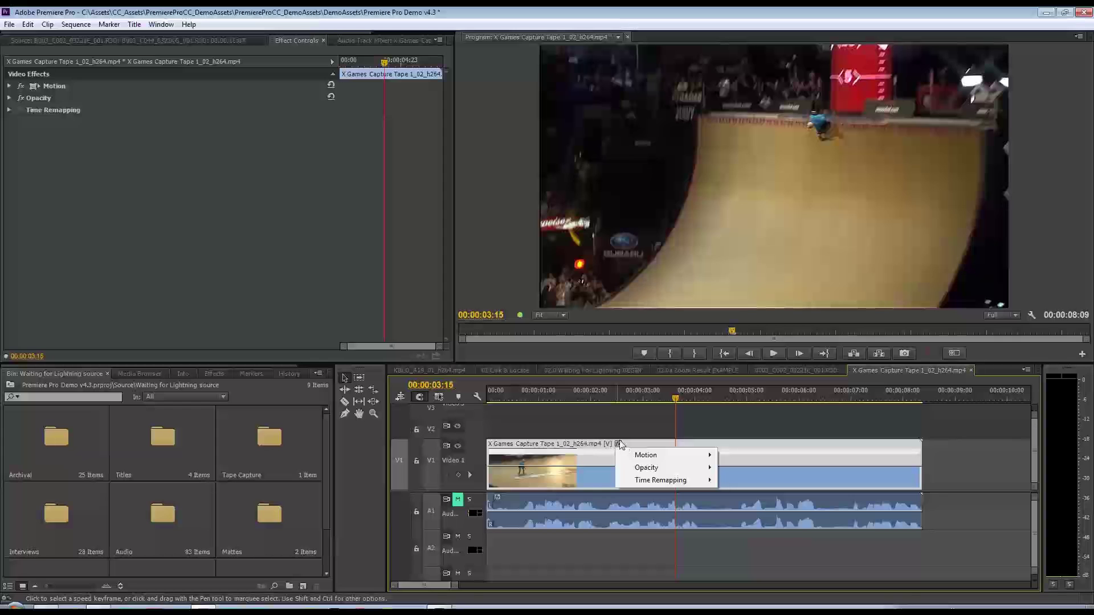
mouse_move(636, 456)
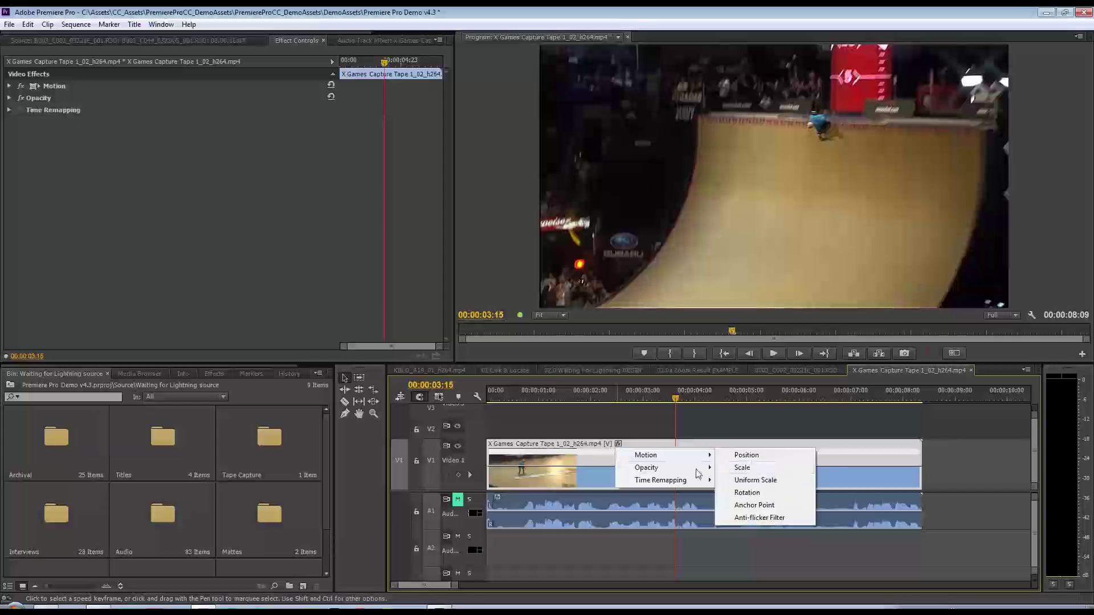
mouse_move(701, 473)
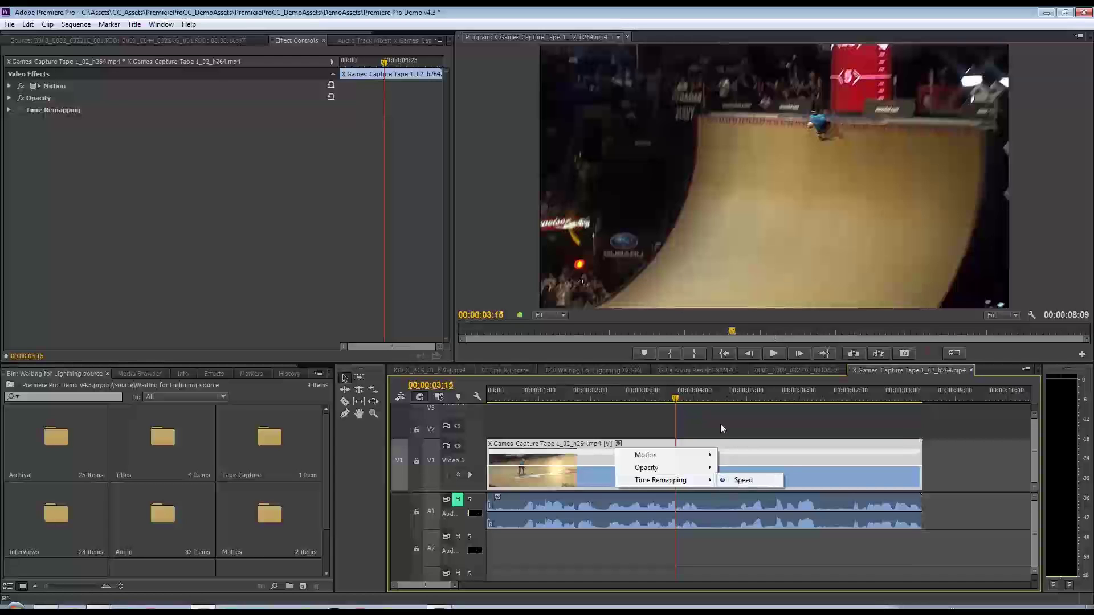
click(735, 480)
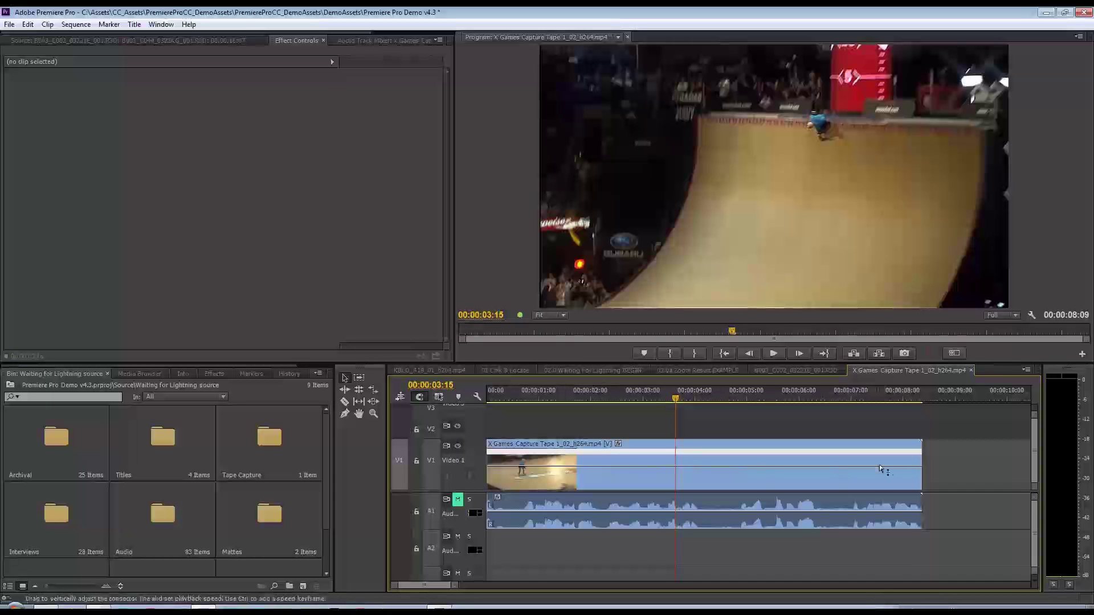
click(768, 480)
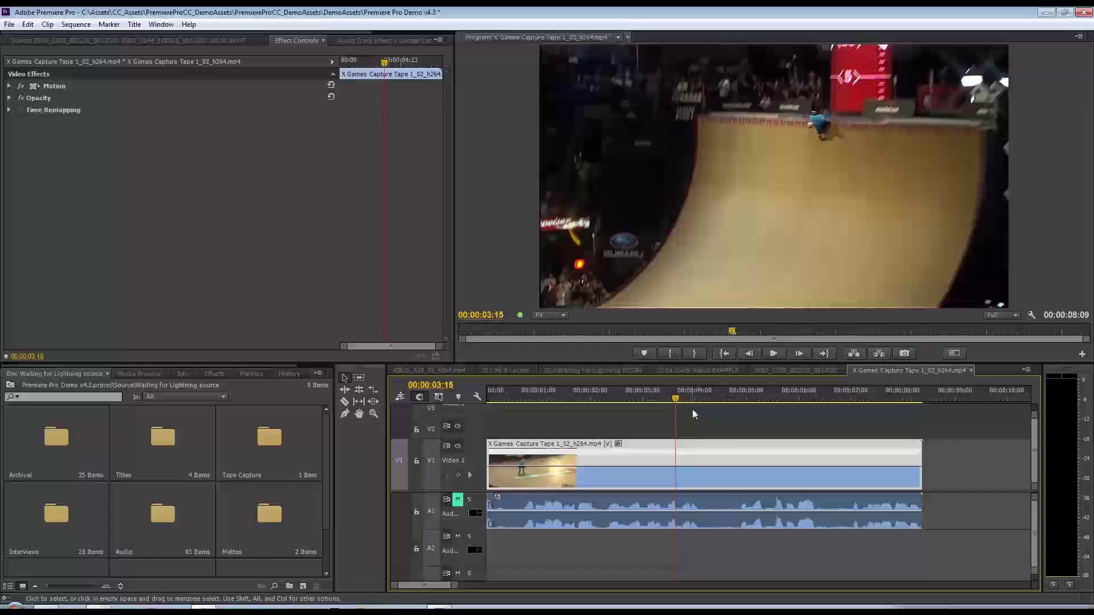
Step: Add two speed keyframes to the X Games video clip, at 00:00:03:14 and 00:00:05:16
mouse_move(675, 402)
mouse_down()
mouse_move(662, 402)
mouse_move(672, 401)
mouse_up()
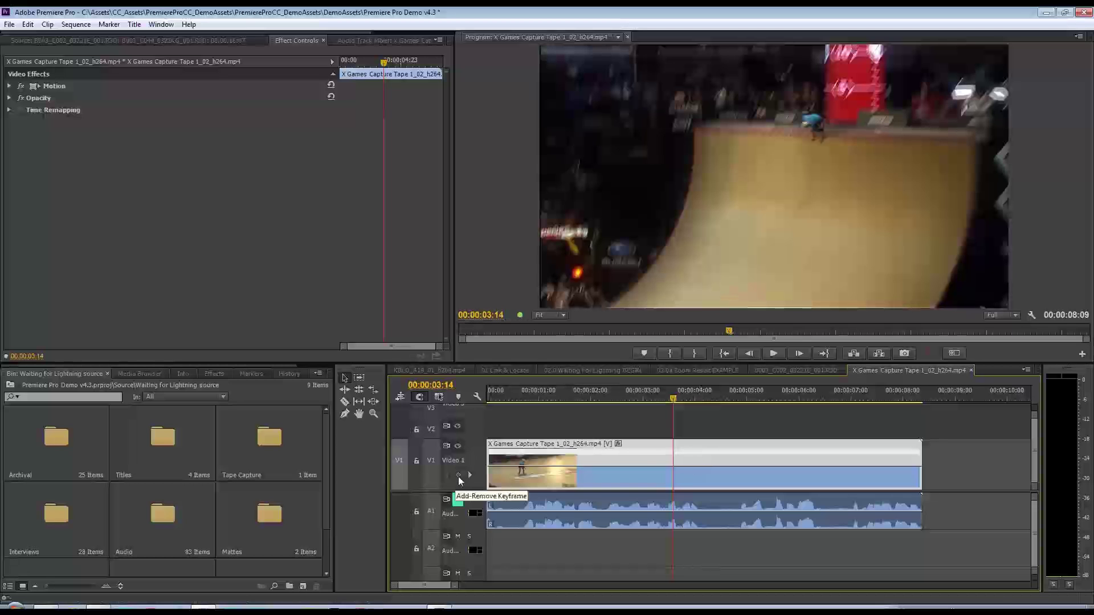
ctrl+click(675, 471)
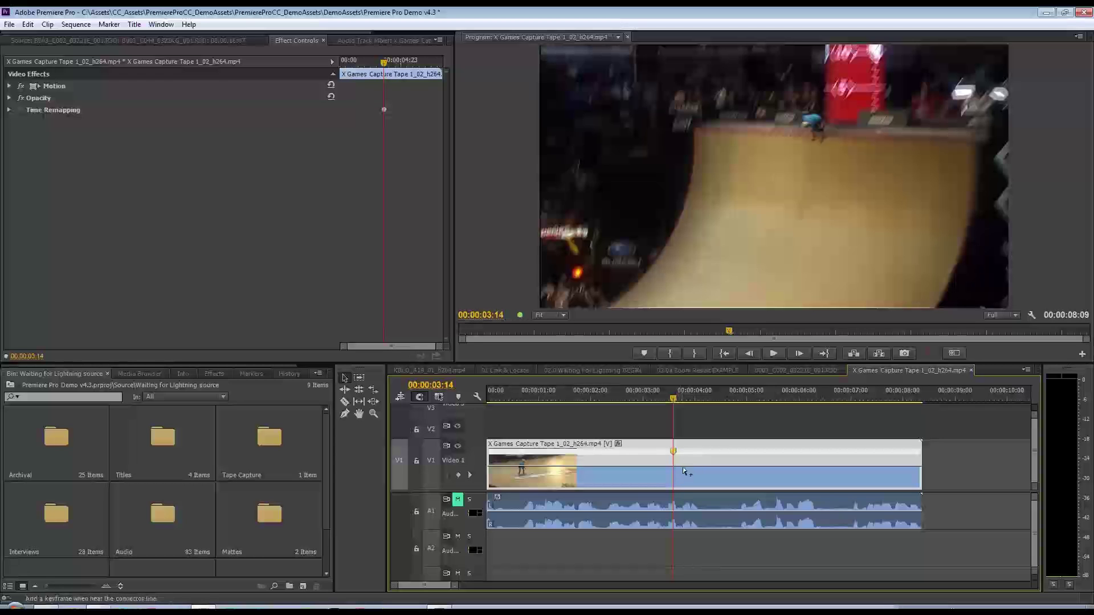
drag(672, 407, 782, 419)
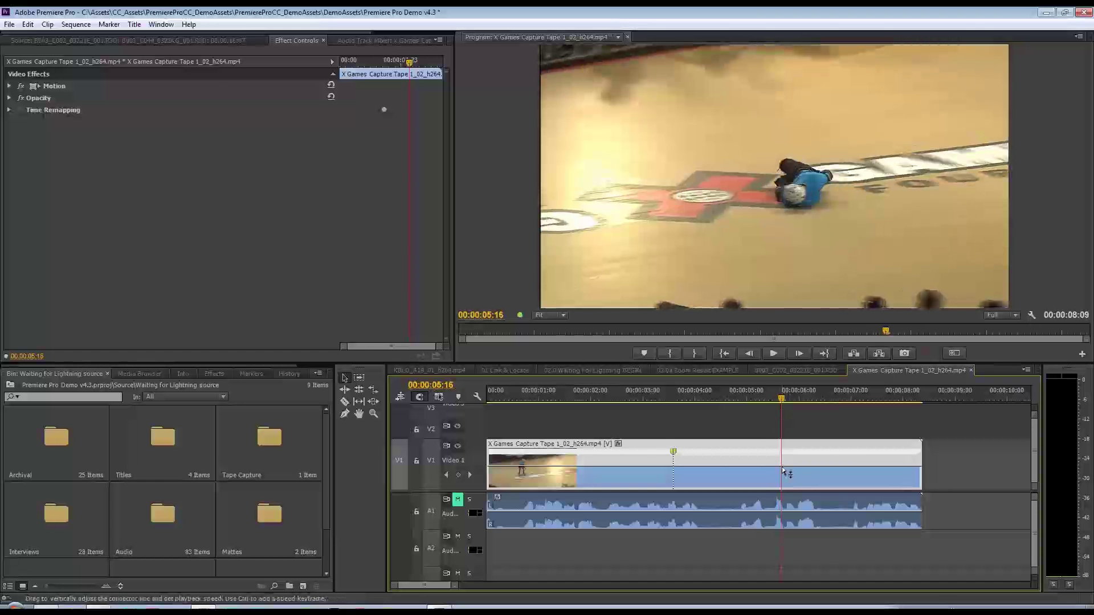
mouse_move(783, 470)
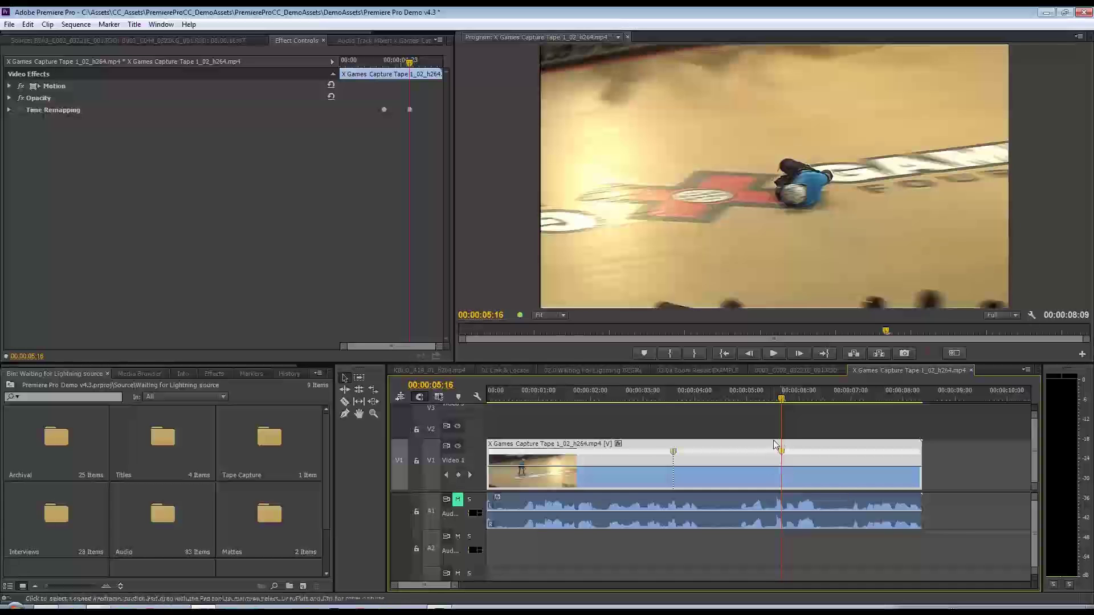
Step: Play the clip from 00:00:03:03 to preview the section between the two speed keyframes
drag(782, 400, 650, 409)
key(space)
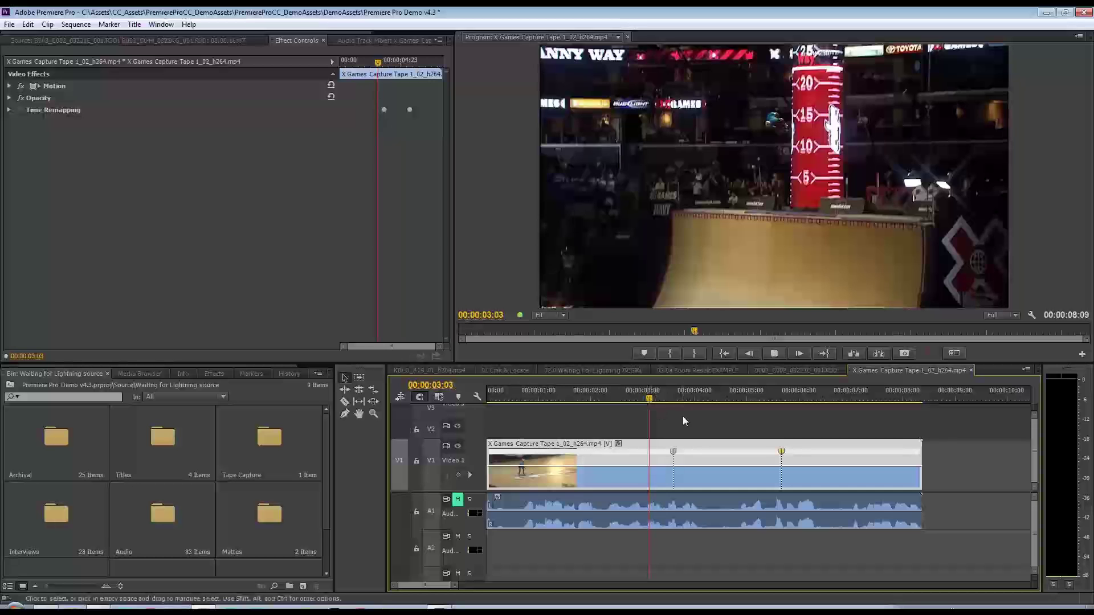
key(space)
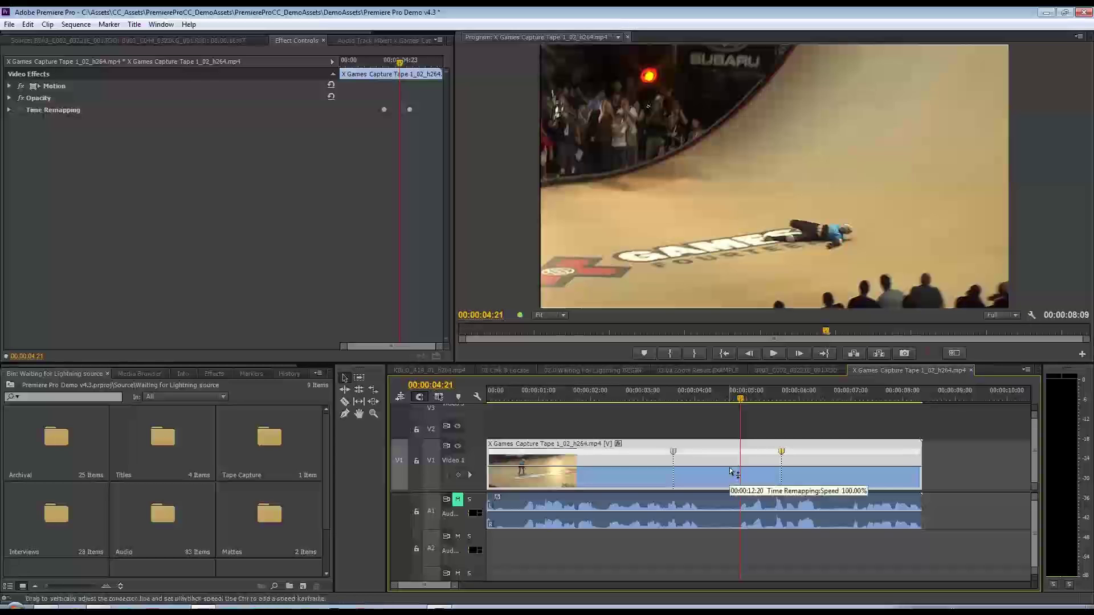
Step: Lower the clip's speed between the two speed keyframes to 40%
drag(729, 470, 729, 478)
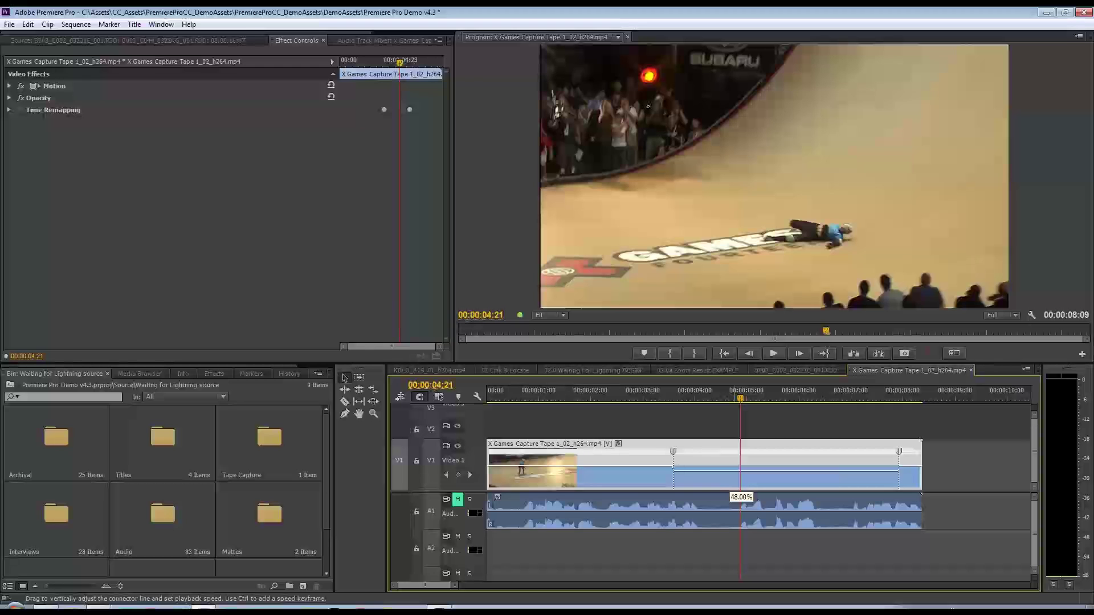
drag(729, 477, 730, 479)
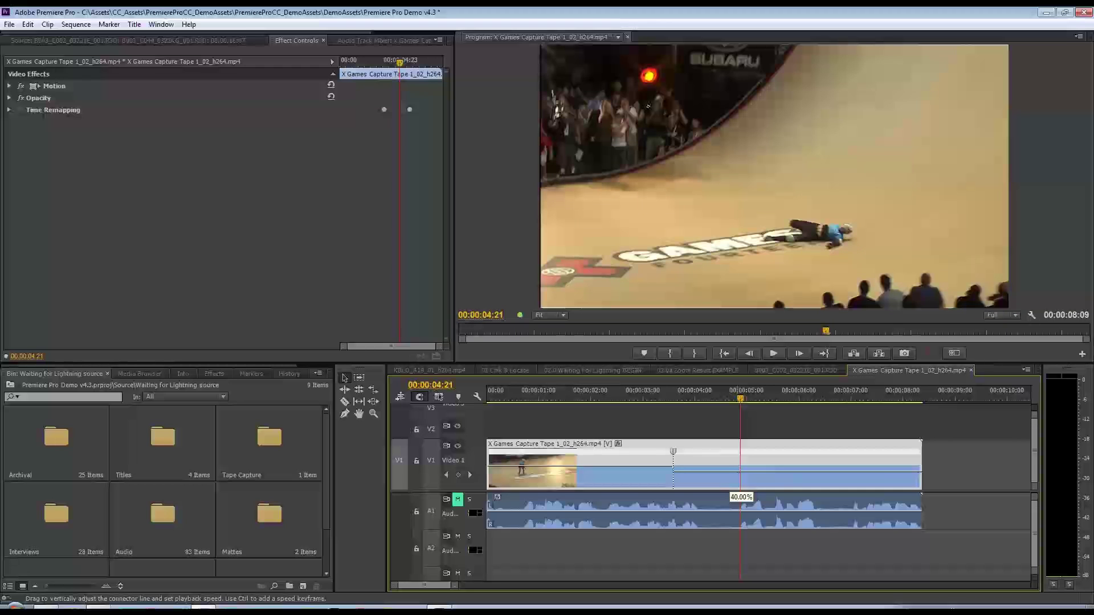
drag(729, 478, 729, 482)
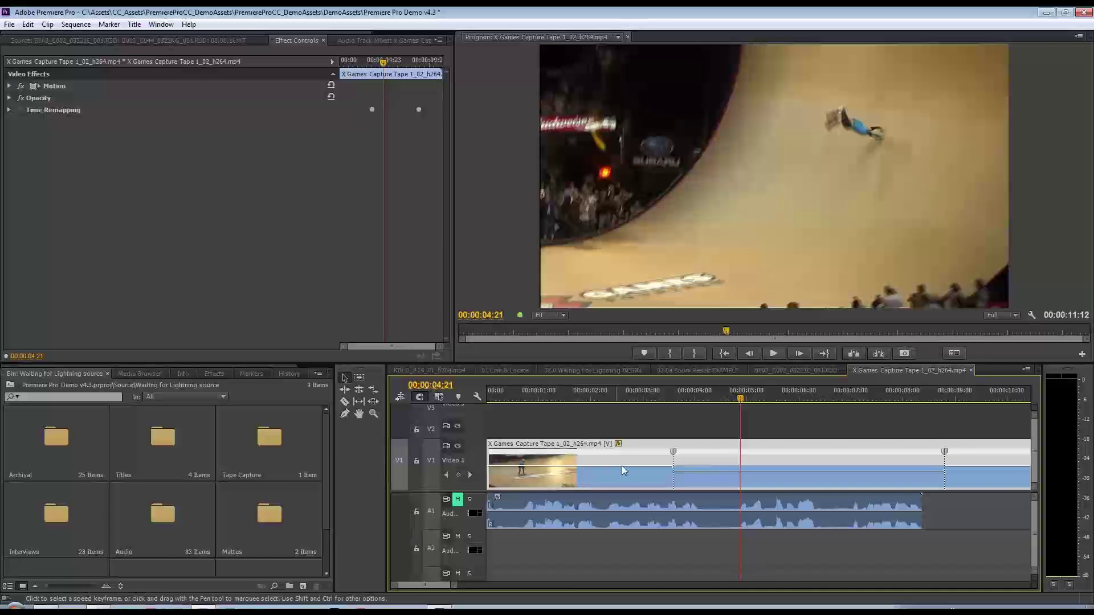
Step: Play the clip from 00:00:01:20 through the slowed section to review the speed changes
click(694, 399)
click(582, 400)
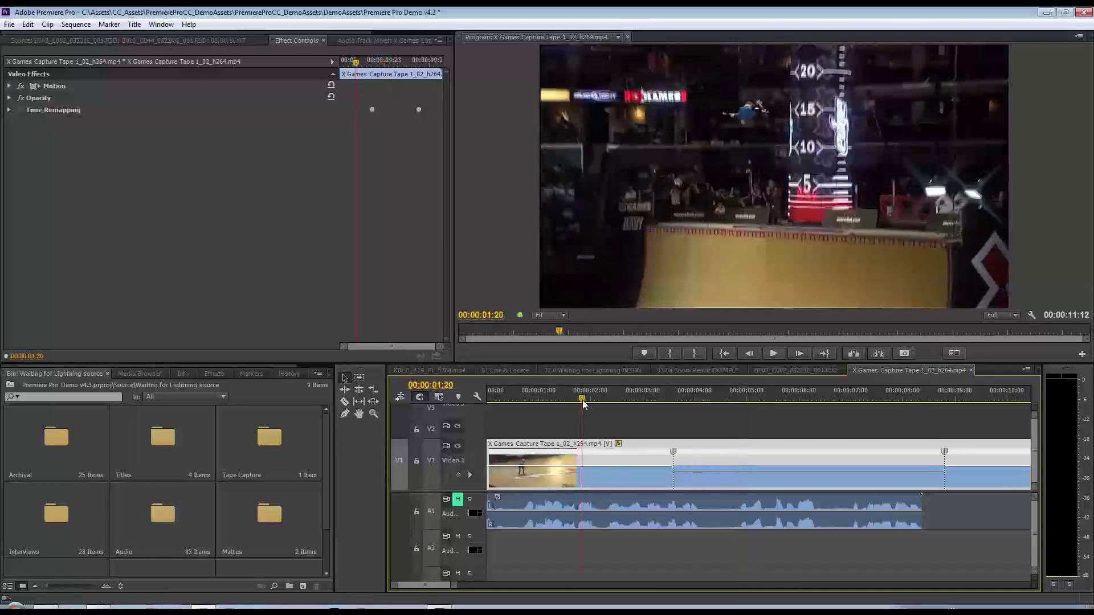
key(space)
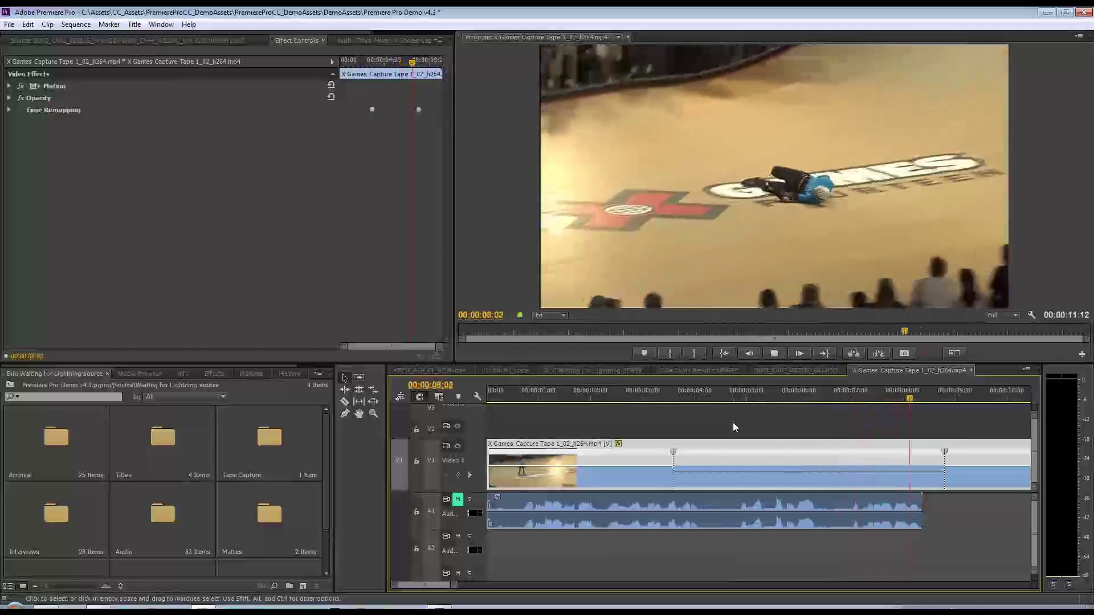
key(space)
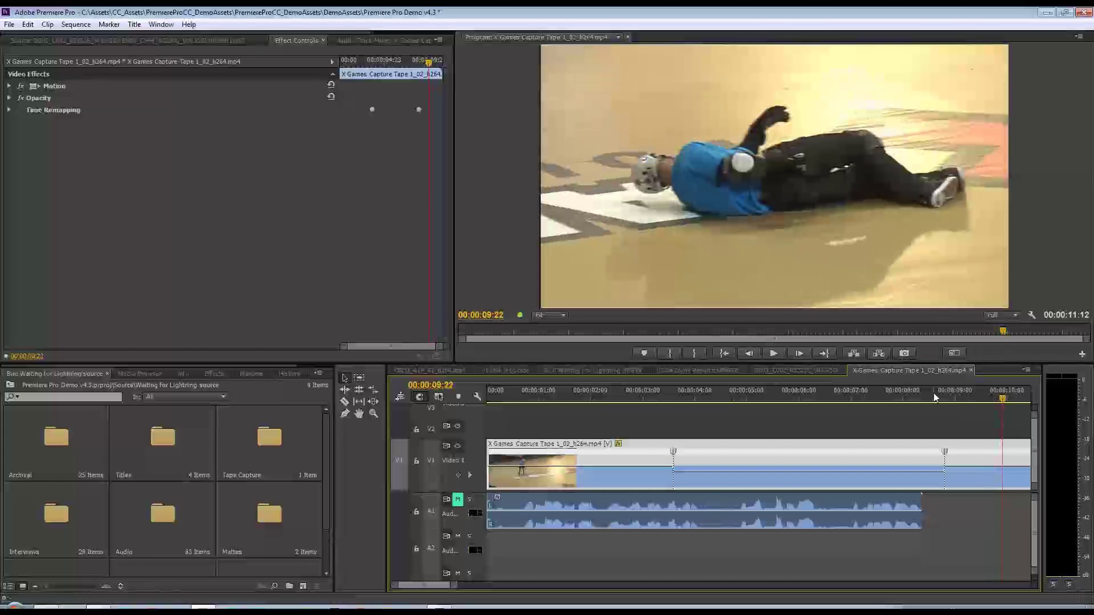
Step: Scrub through the slowed section and replay the first speed change from 00:00:03:09
click(653, 399)
drag(653, 402, 792, 412)
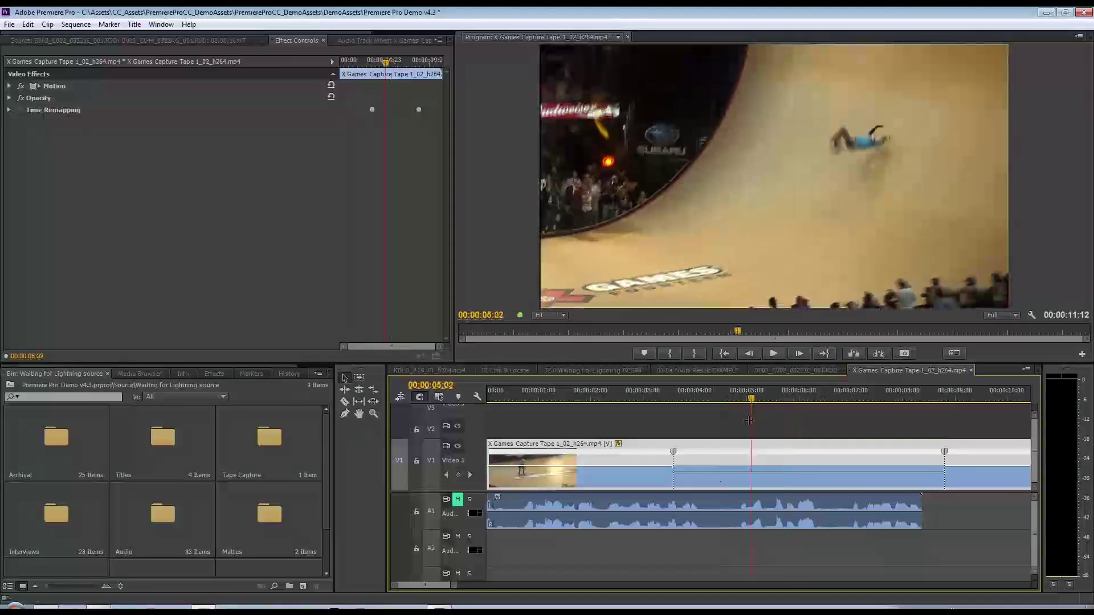
click(662, 400)
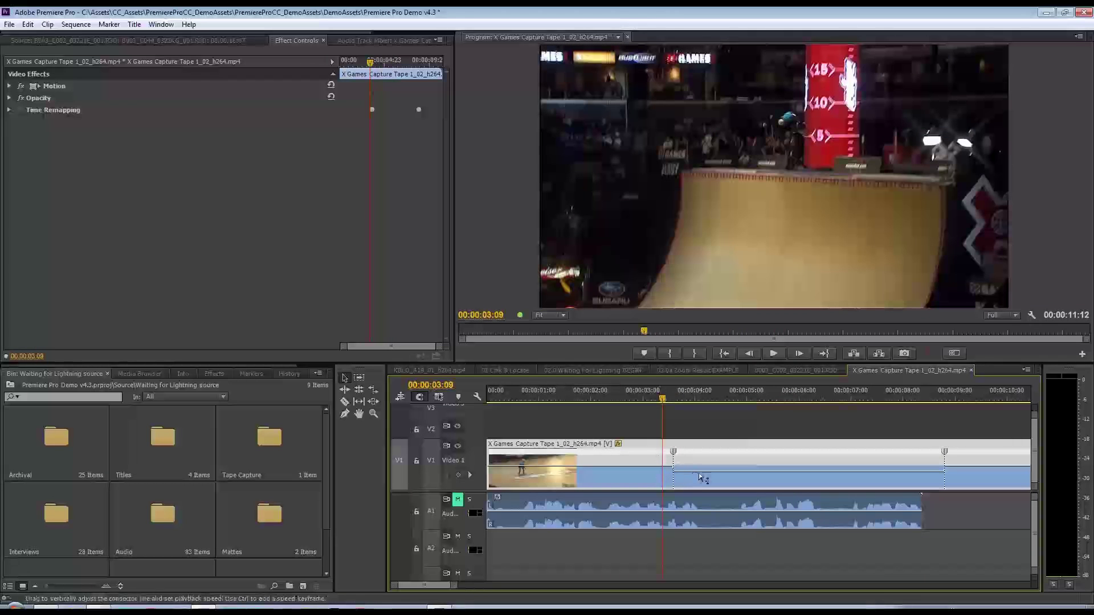
key(space)
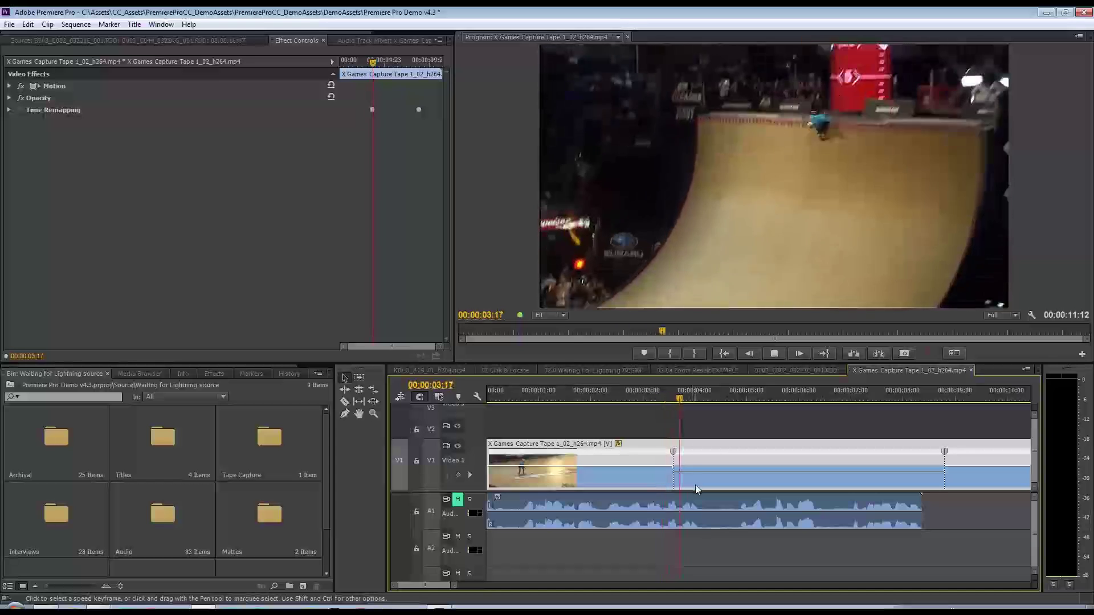
drag(692, 470, 716, 482)
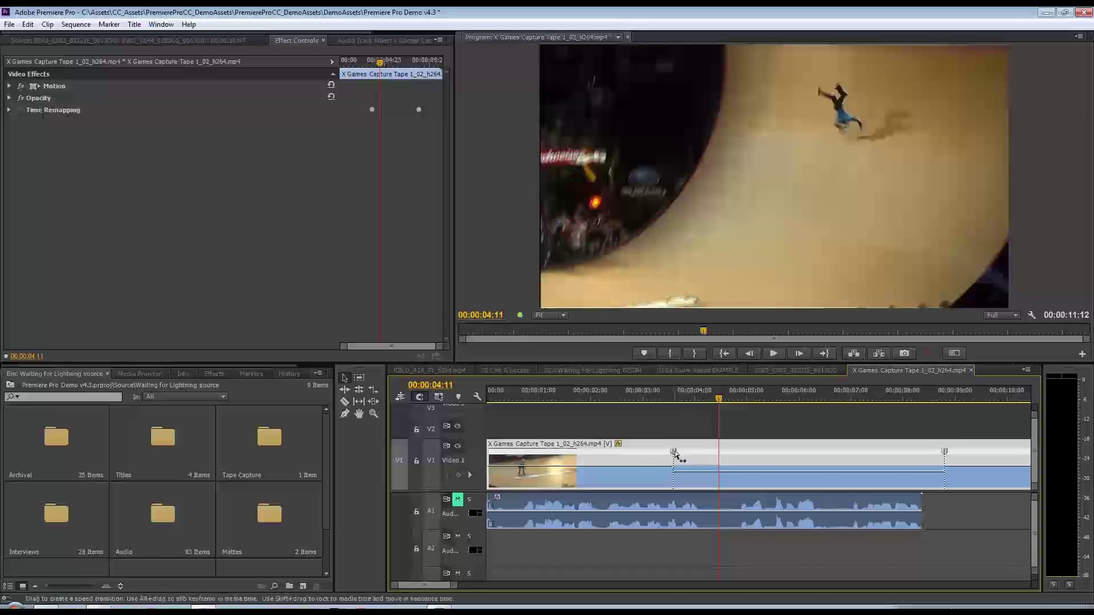
Step: Split the first speed keyframe into a gradual speed ramp and place the playhead inside it at 00:00:03:06
drag(674, 453, 648, 454)
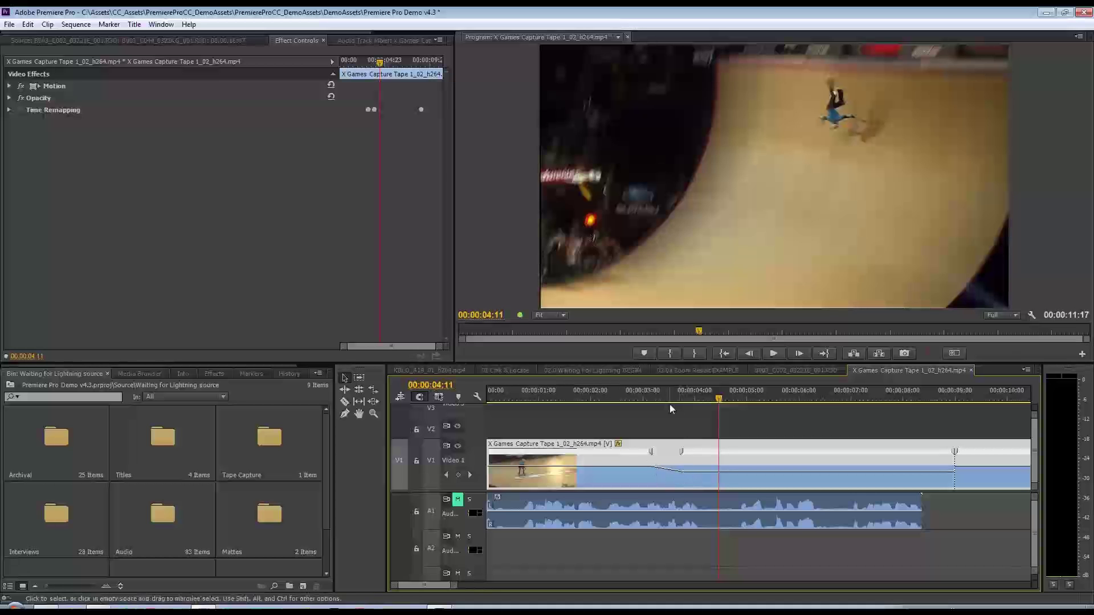
click(644, 471)
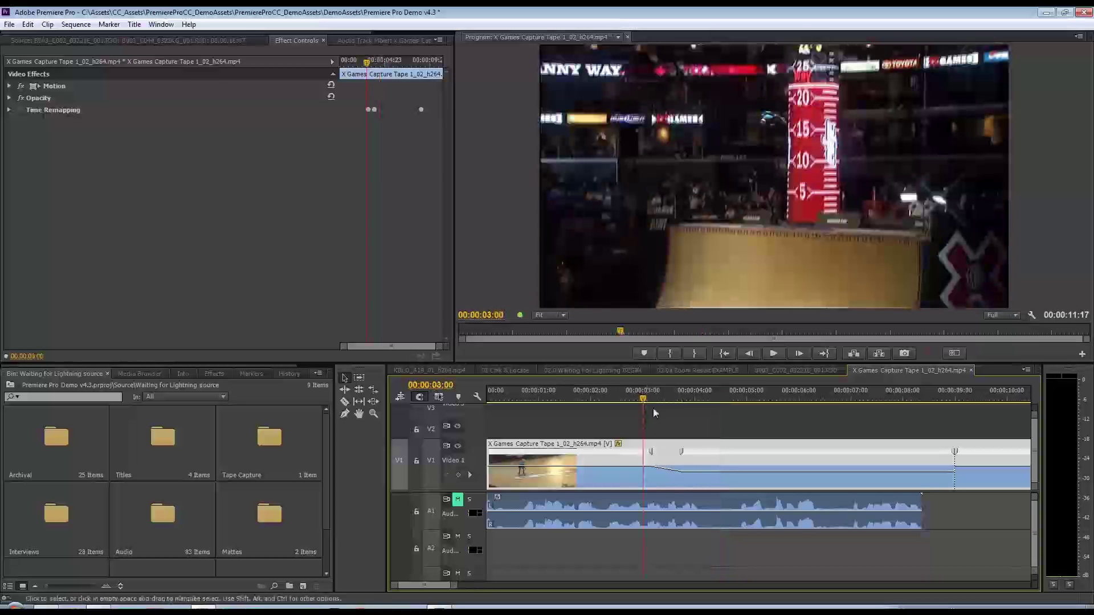
mouse_move(646, 401)
mouse_down()
mouse_move(699, 413)
mouse_move(656, 404)
mouse_up()
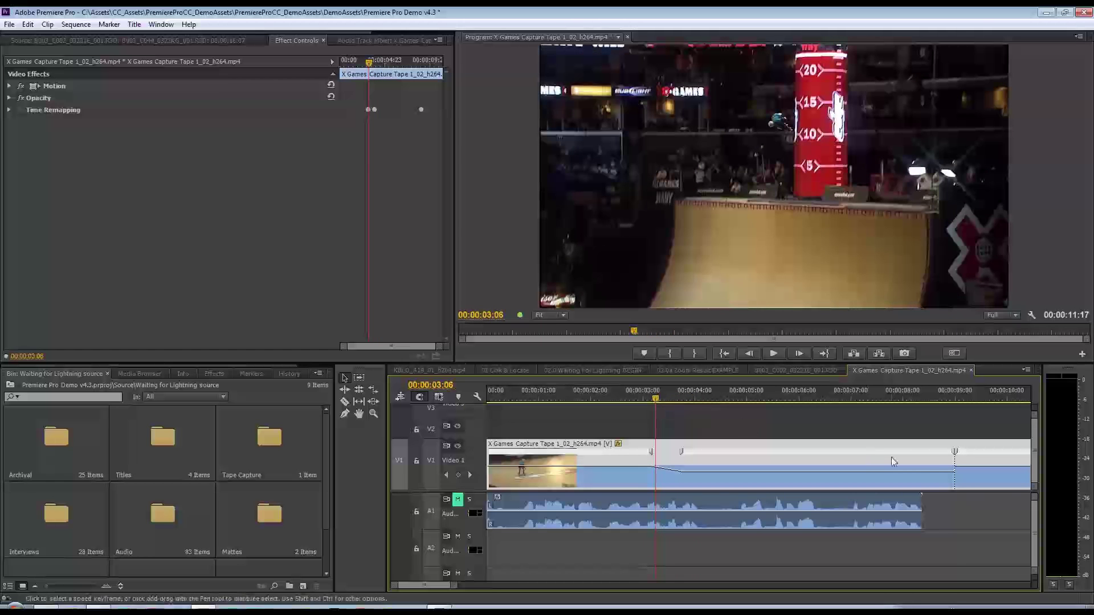
Step: Split the second speed keyframe into a gradual speed ramp ending at 00:00:08:18, and play the clip through the slowed fall
mouse_move(954, 452)
mouse_down()
mouse_move(905, 456)
mouse_move(941, 453)
mouse_up()
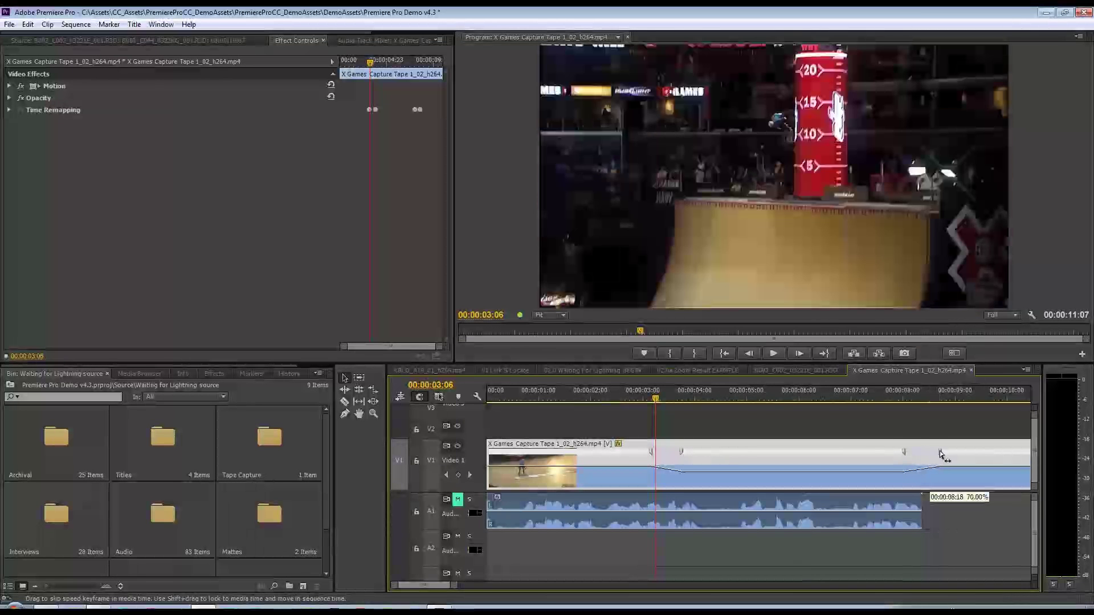
click(786, 420)
key(space)
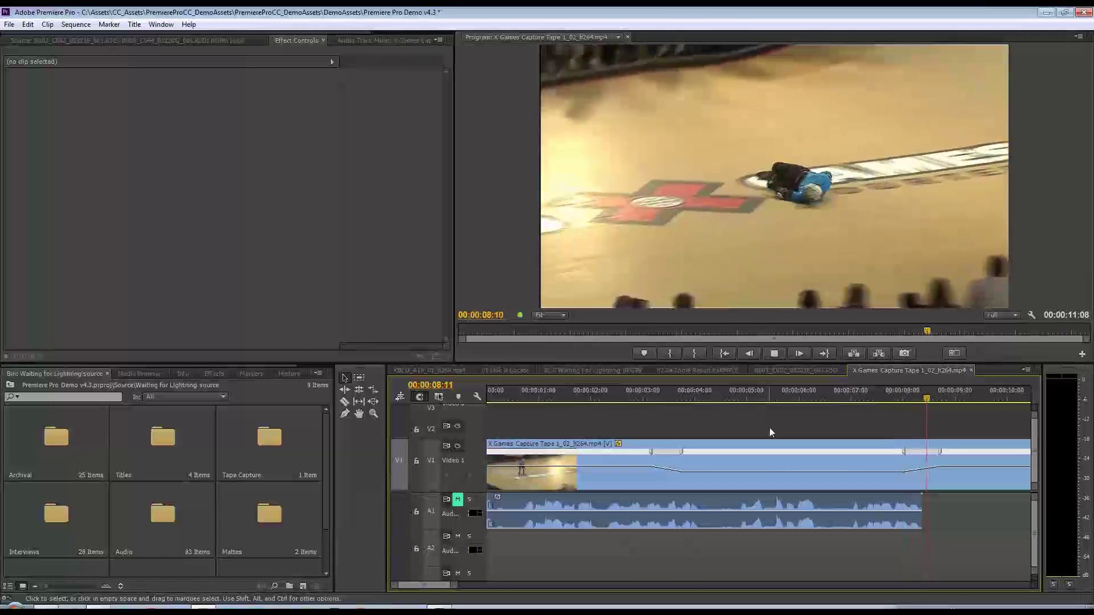
key(space)
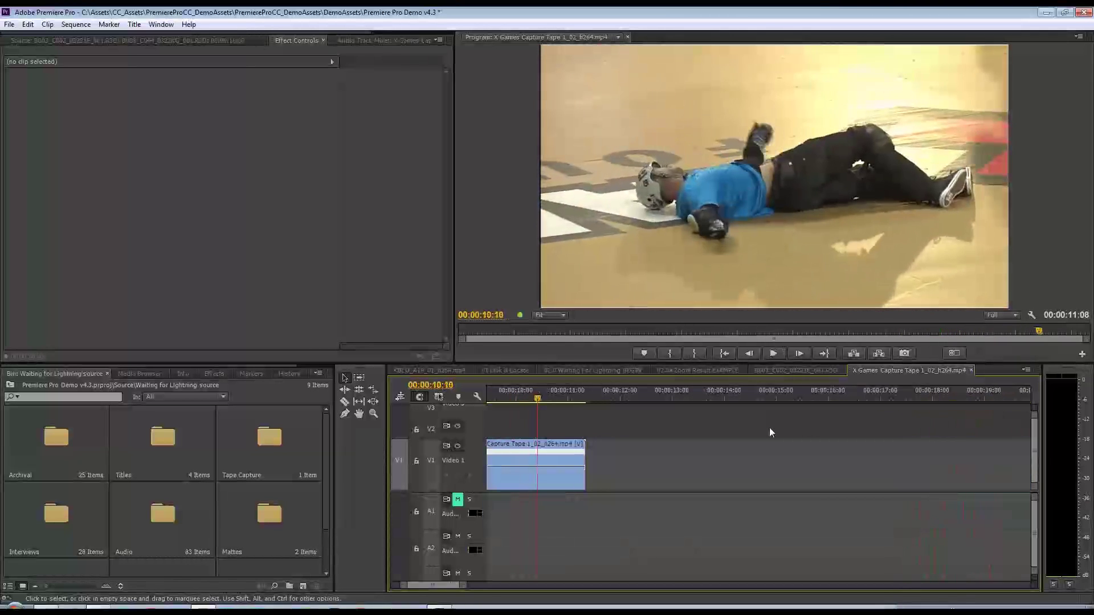
Step: Raise the clip's speed between the two ramps above that of the surrounding sections, and play from just before the first ramp
scroll(441, 586, left, 5)
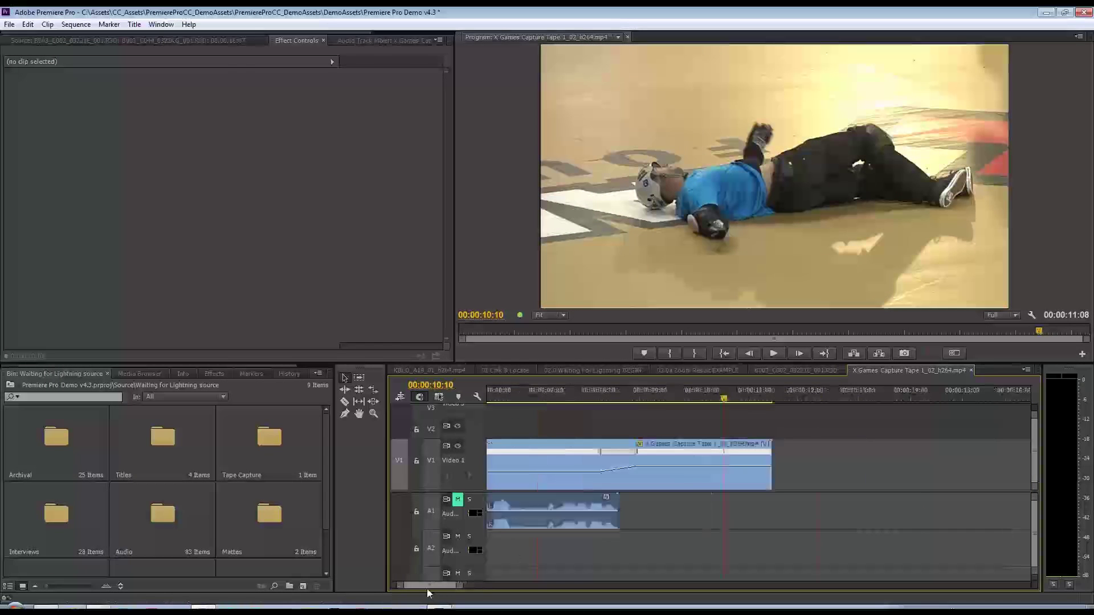
click(750, 470)
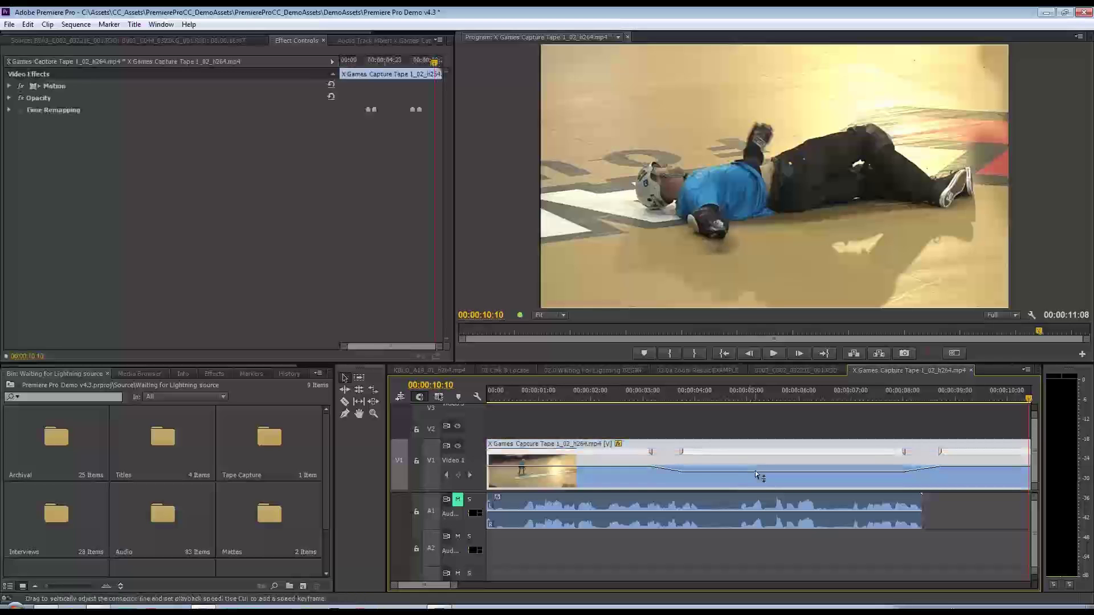
mouse_move(754, 471)
mouse_down()
mouse_move(754, 485)
mouse_move(756, 462)
mouse_up()
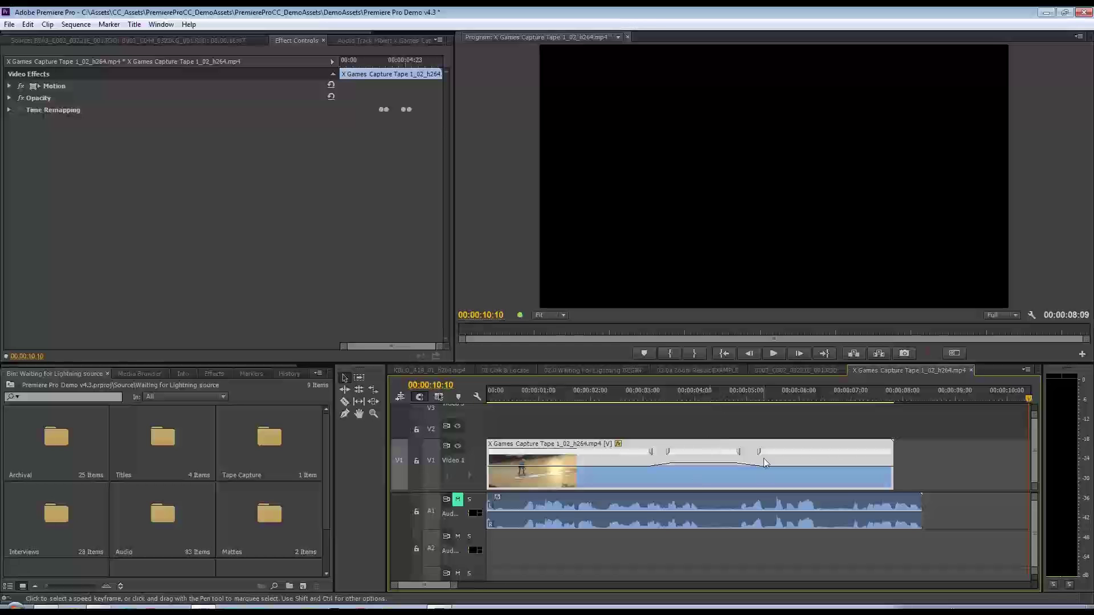
click(631, 390)
key(space)
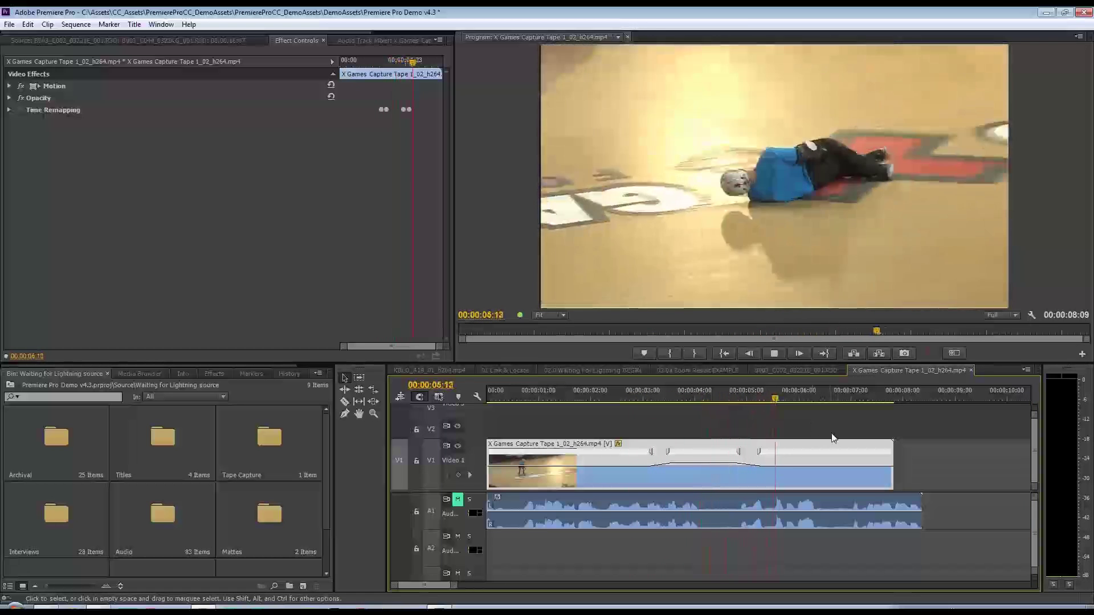
key(space)
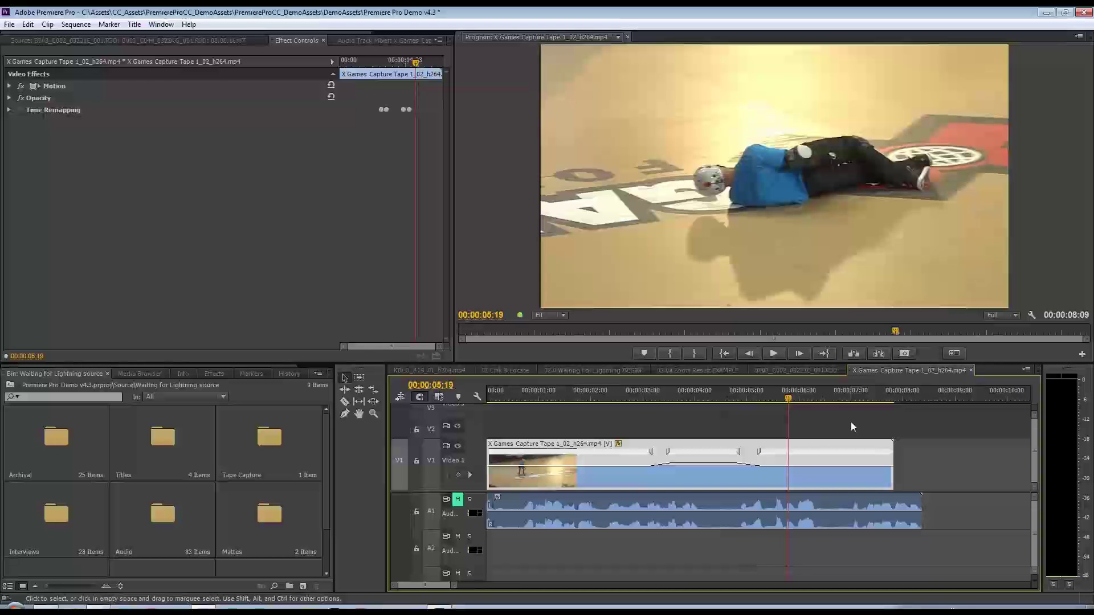